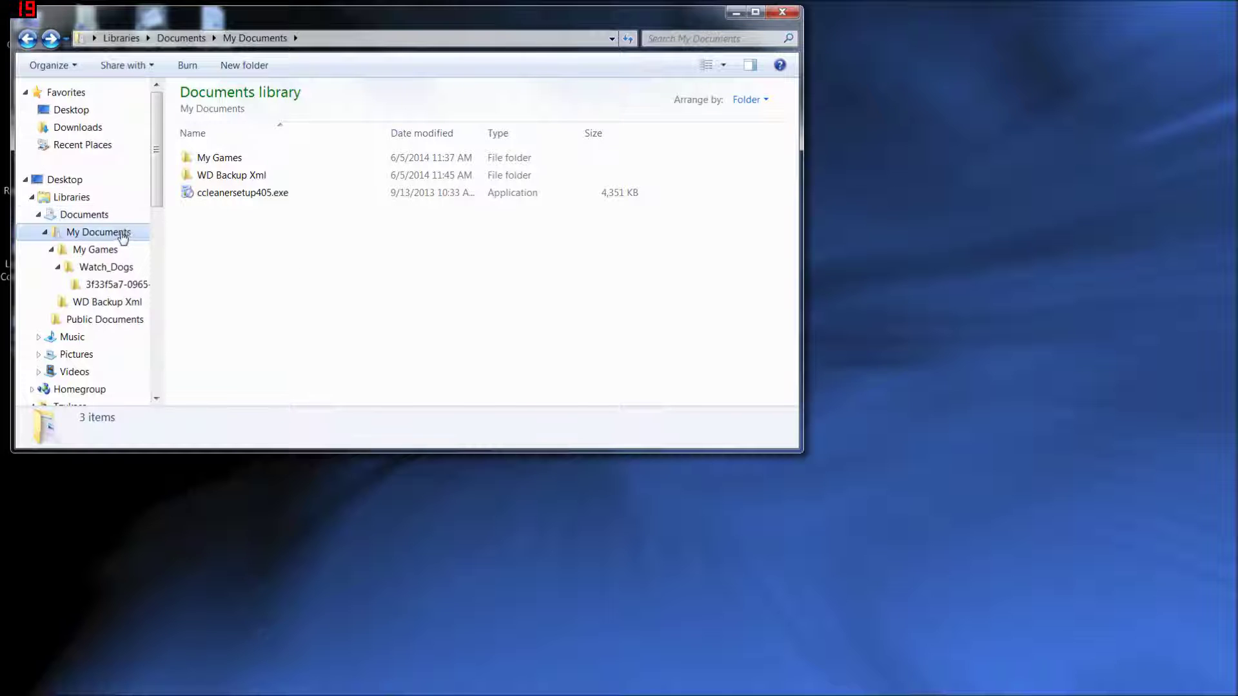
Open My Games > Watch_Dogs > profile folder and inspect GamerProfile.xml
double_click(223, 160)
double_click(228, 161)
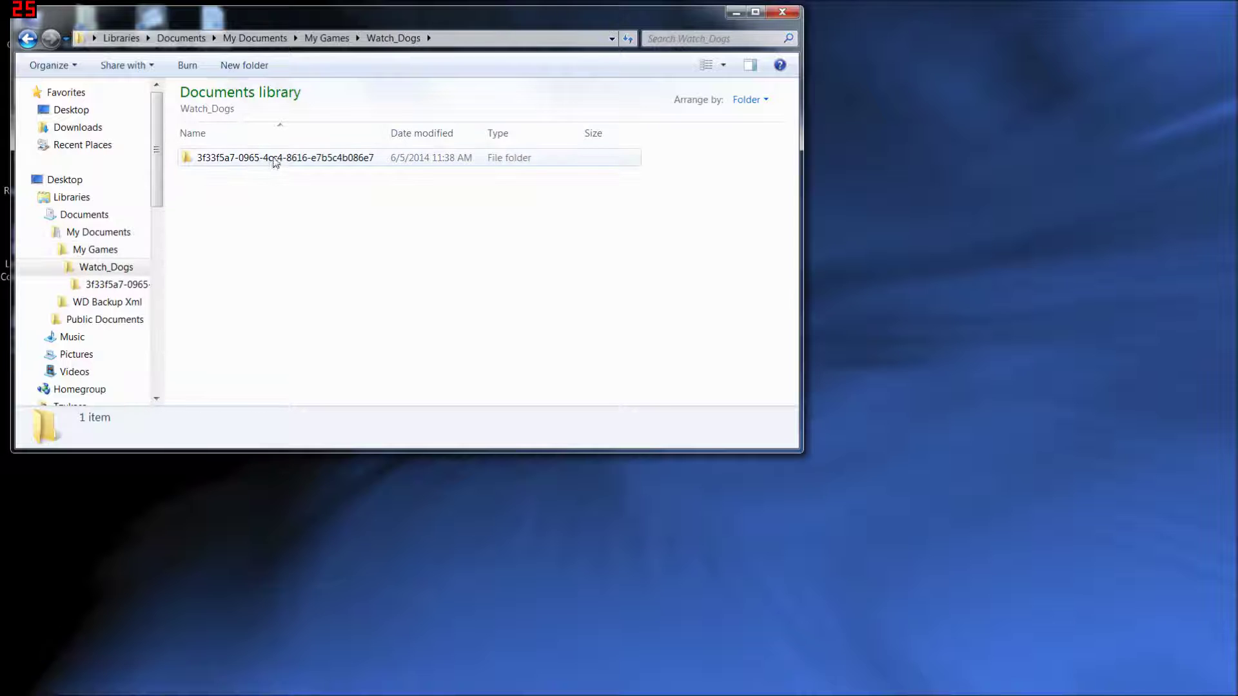
double_click(276, 161)
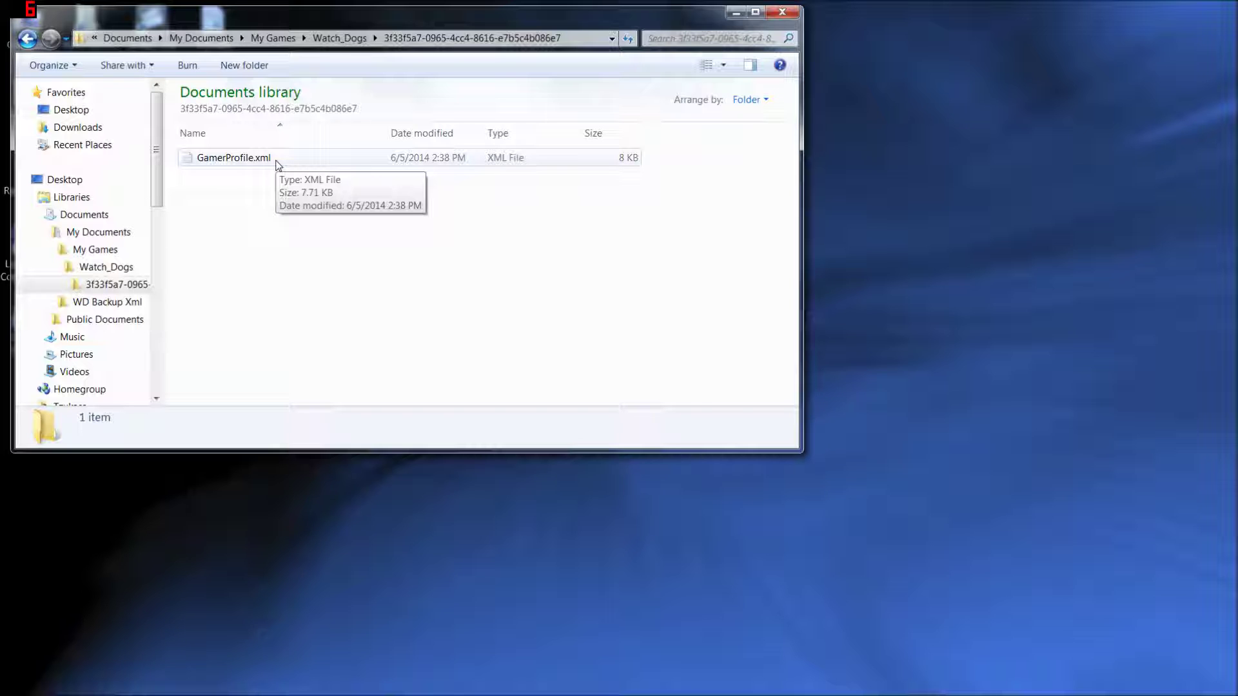
left_click(276, 162)
right_click(276, 163)
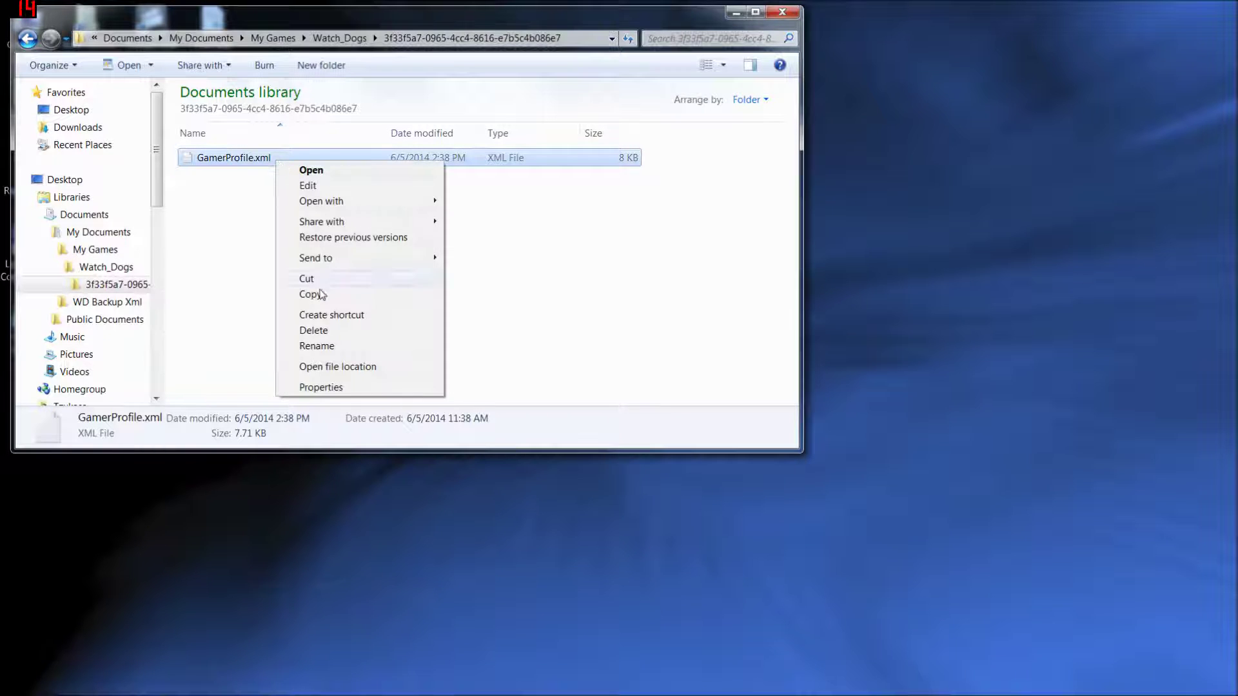
Return to My Documents and open the WD Backup Xml folder to check the backup copy
key("Escape")
key("BackSpace")
key("BackSpace")
key("BackSpace")
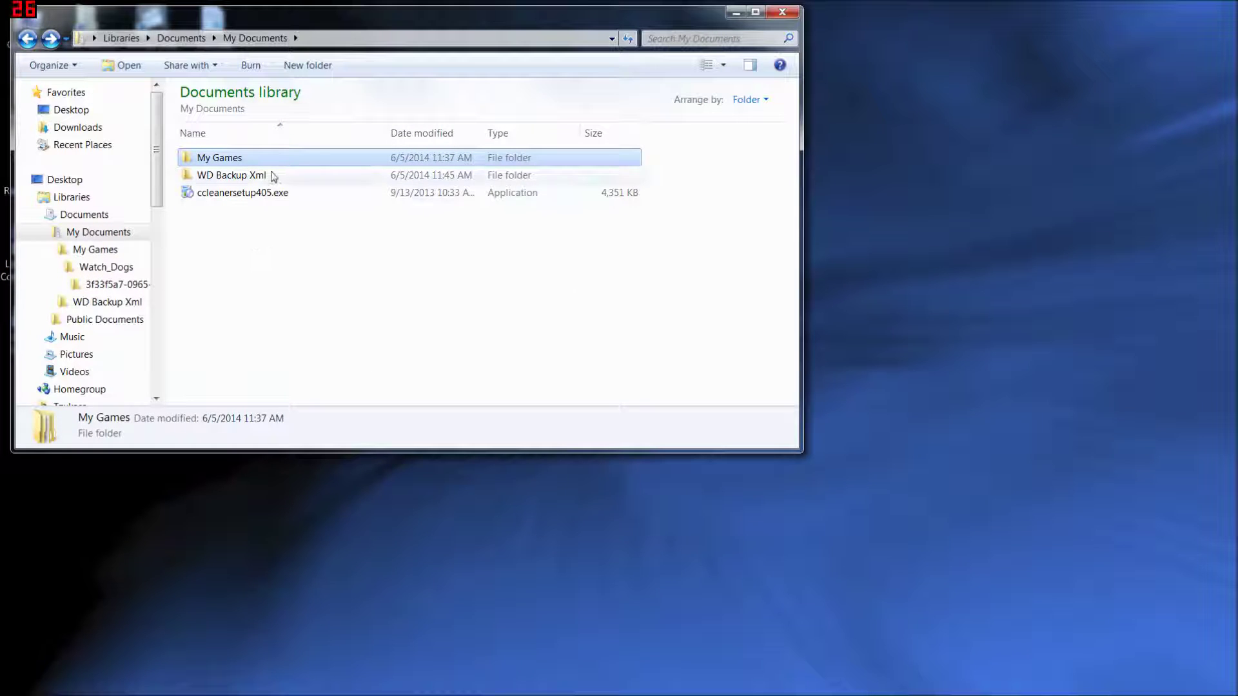
double_click(271, 177)
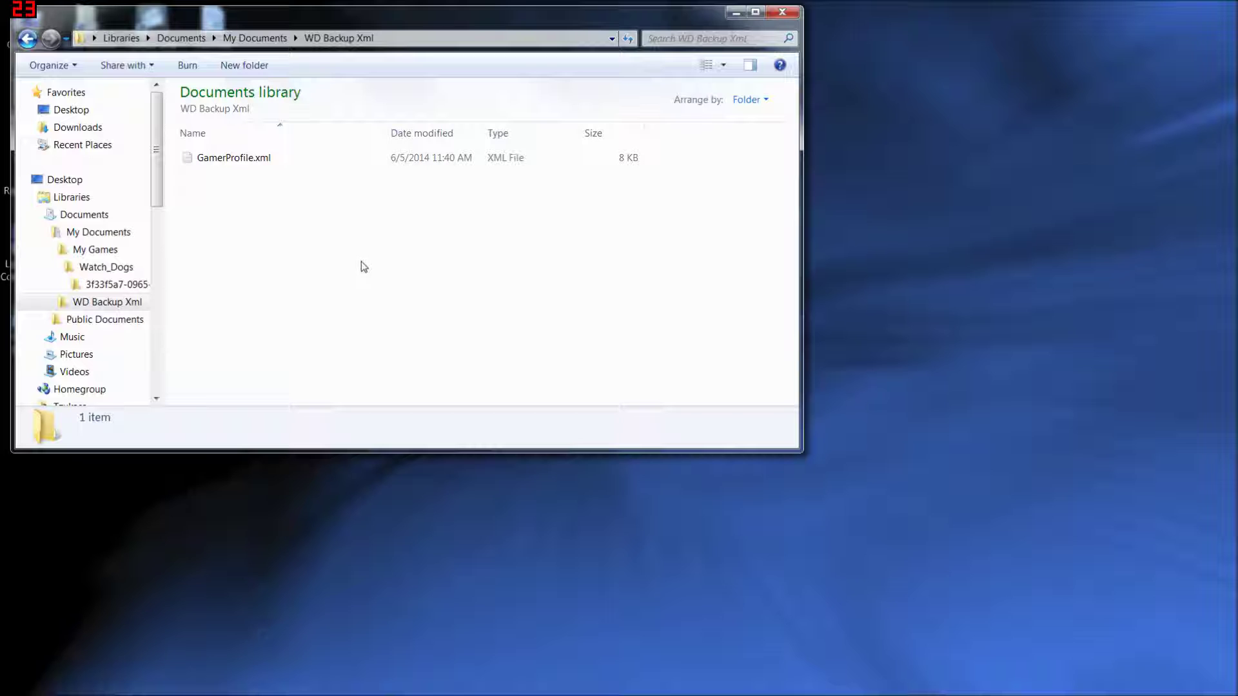
From My Documents > My Games > Watch_Dogs > profile folder, open GamerProfile.xml in WordPad
left_click(129, 236)
left_click(118, 251)
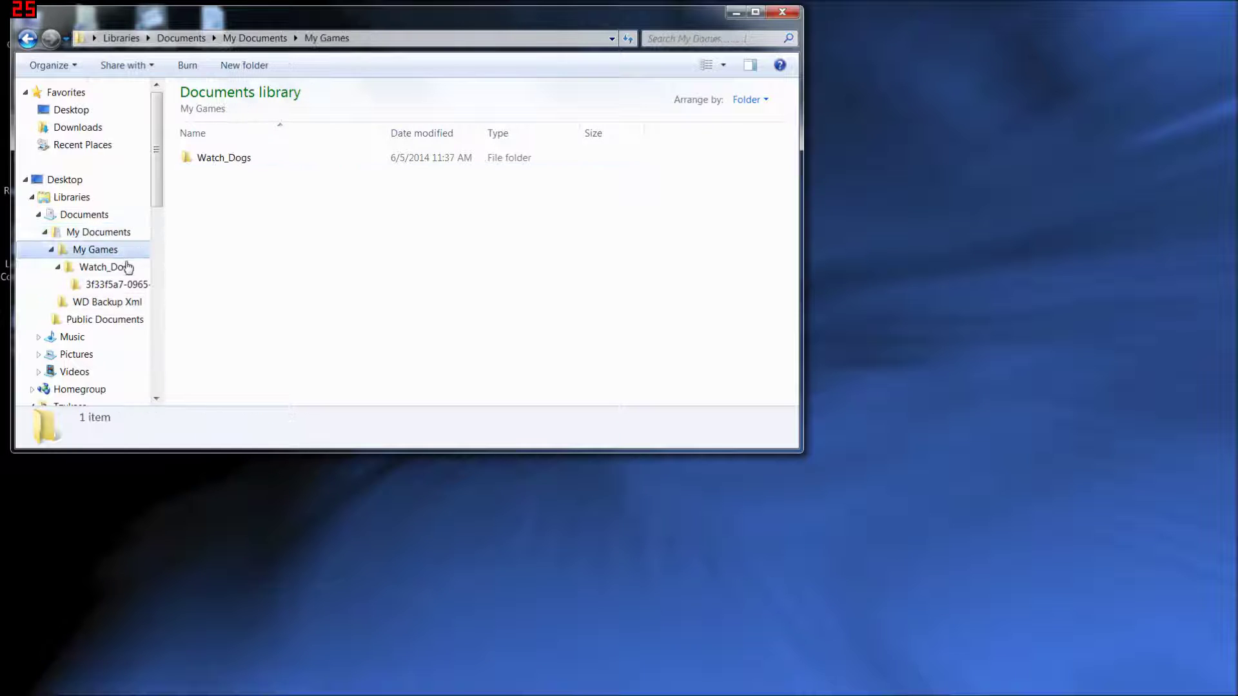
left_click(128, 266)
left_click(127, 285)
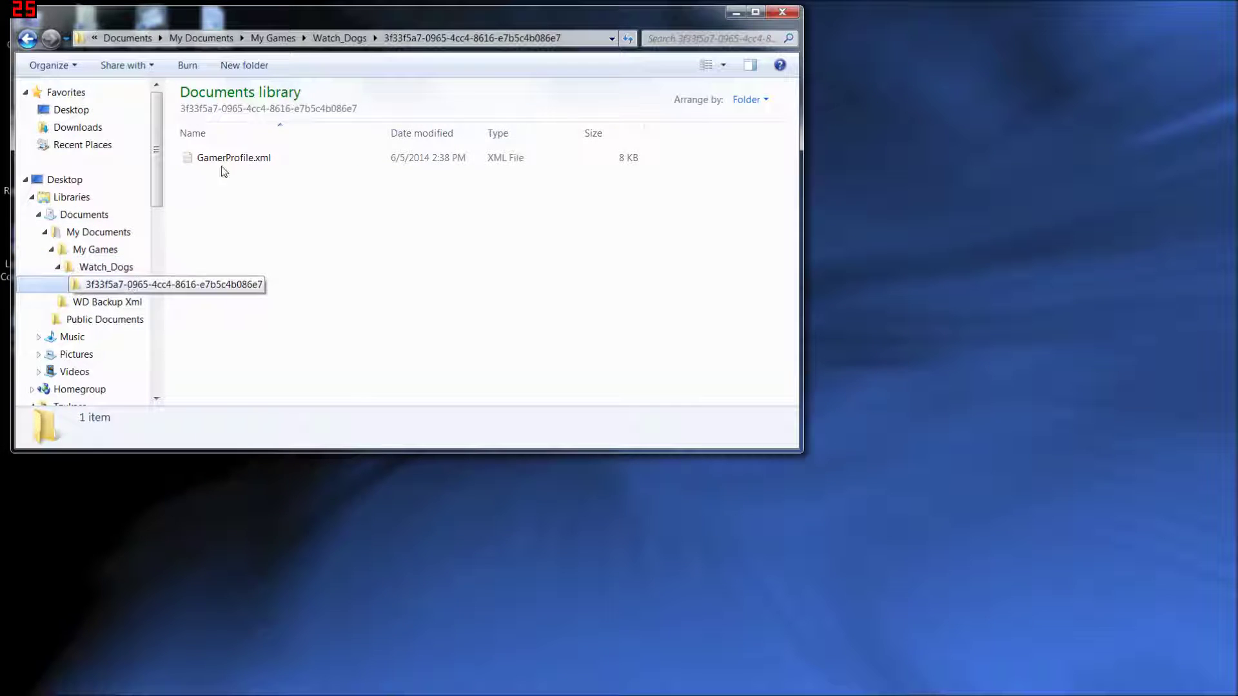
left_click(277, 158)
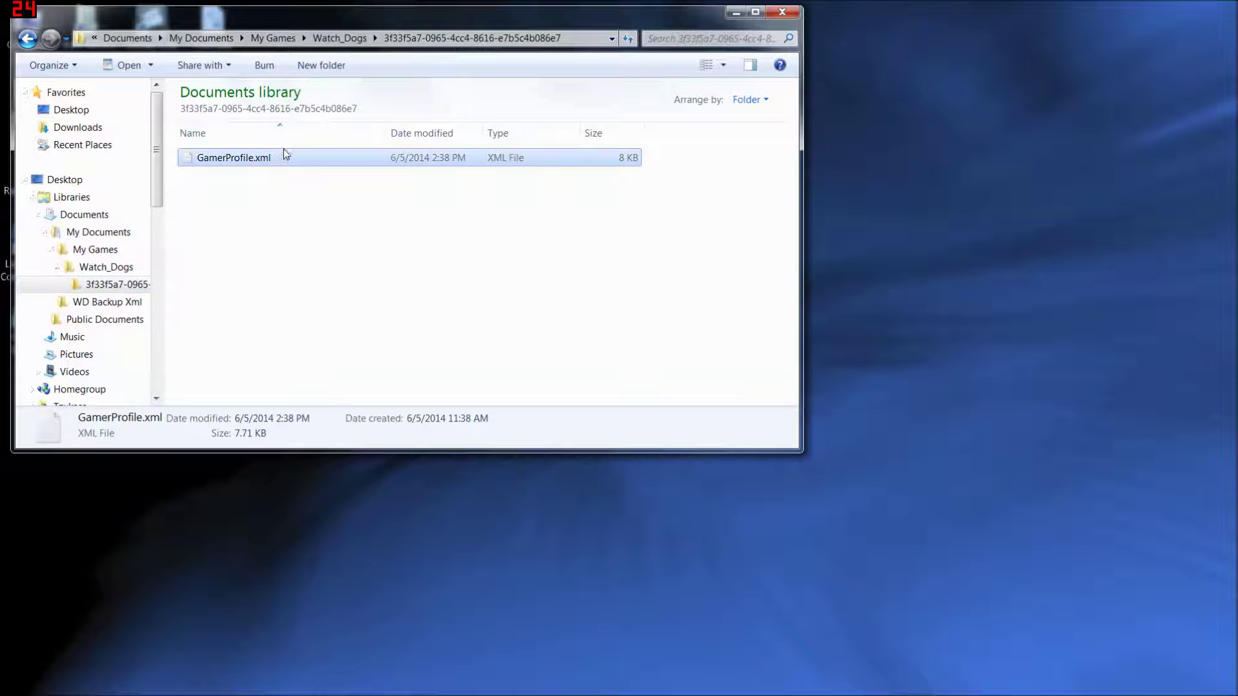
right_click(296, 165)
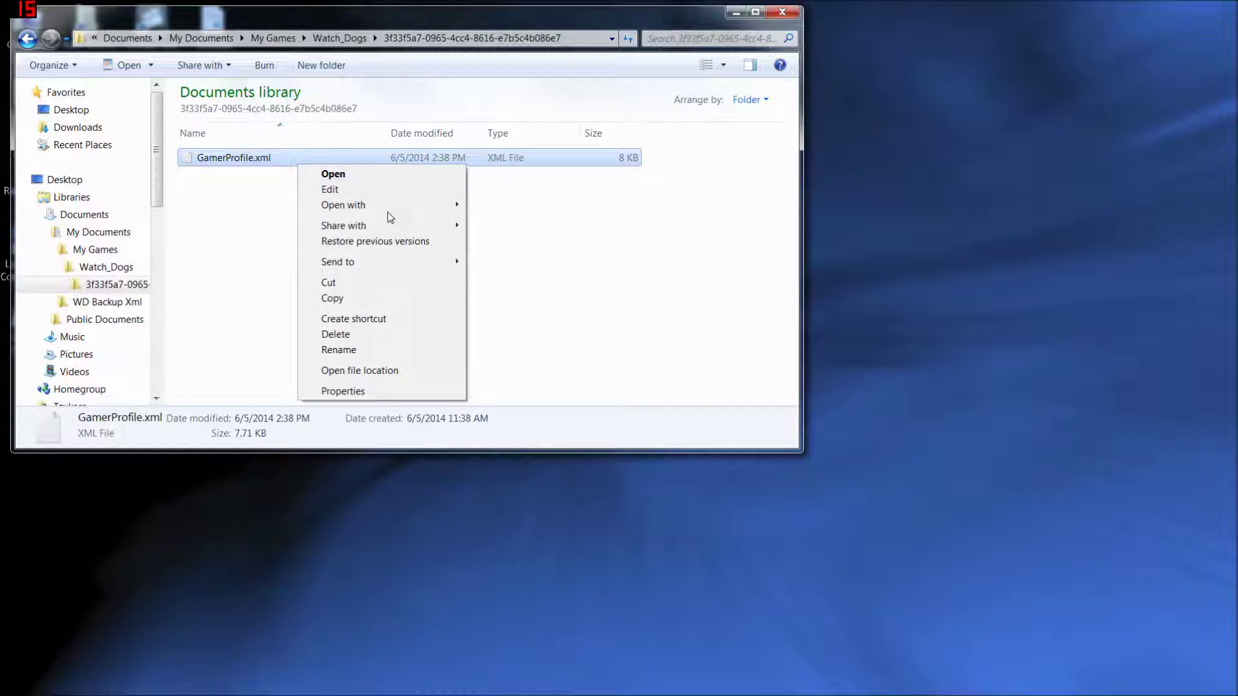
mouse_move(398, 210)
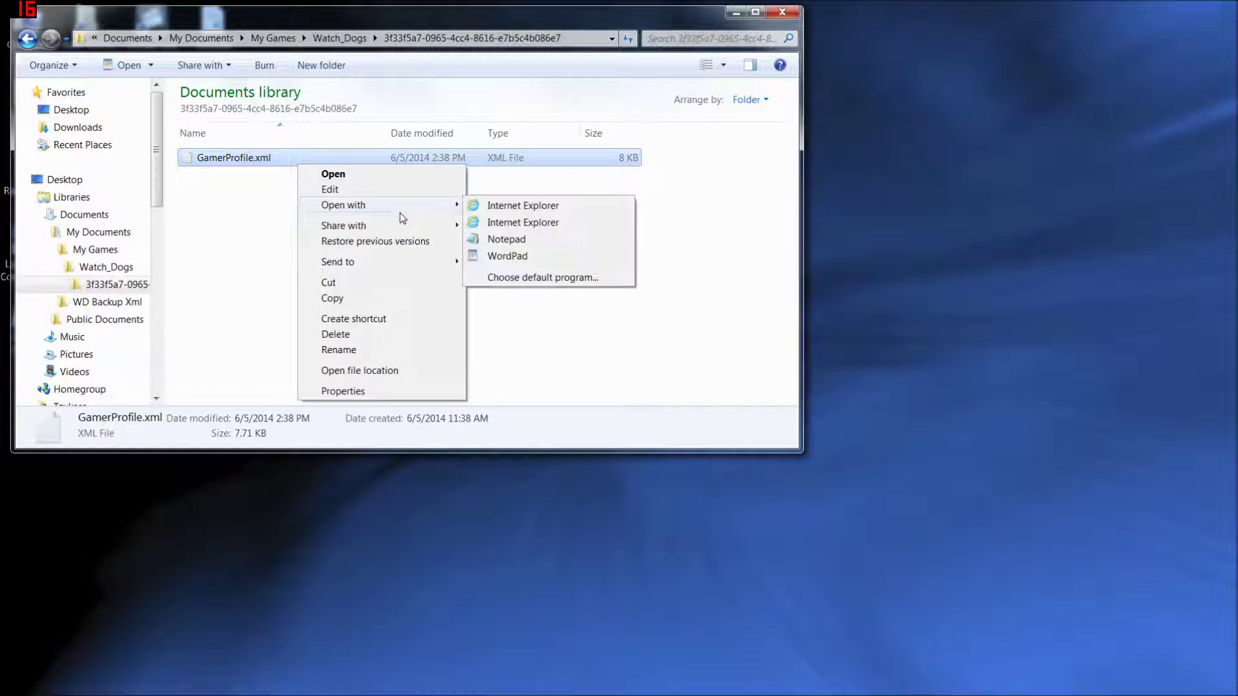
left_click(541, 258)
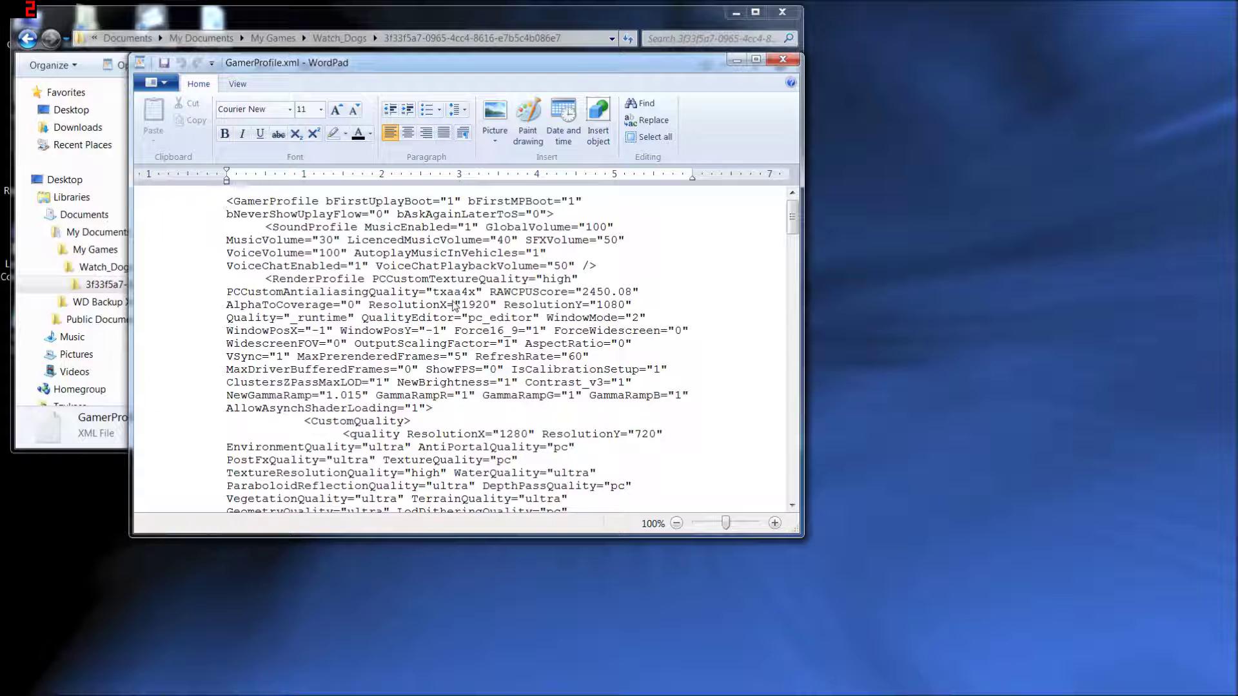
key("ctrl+f")
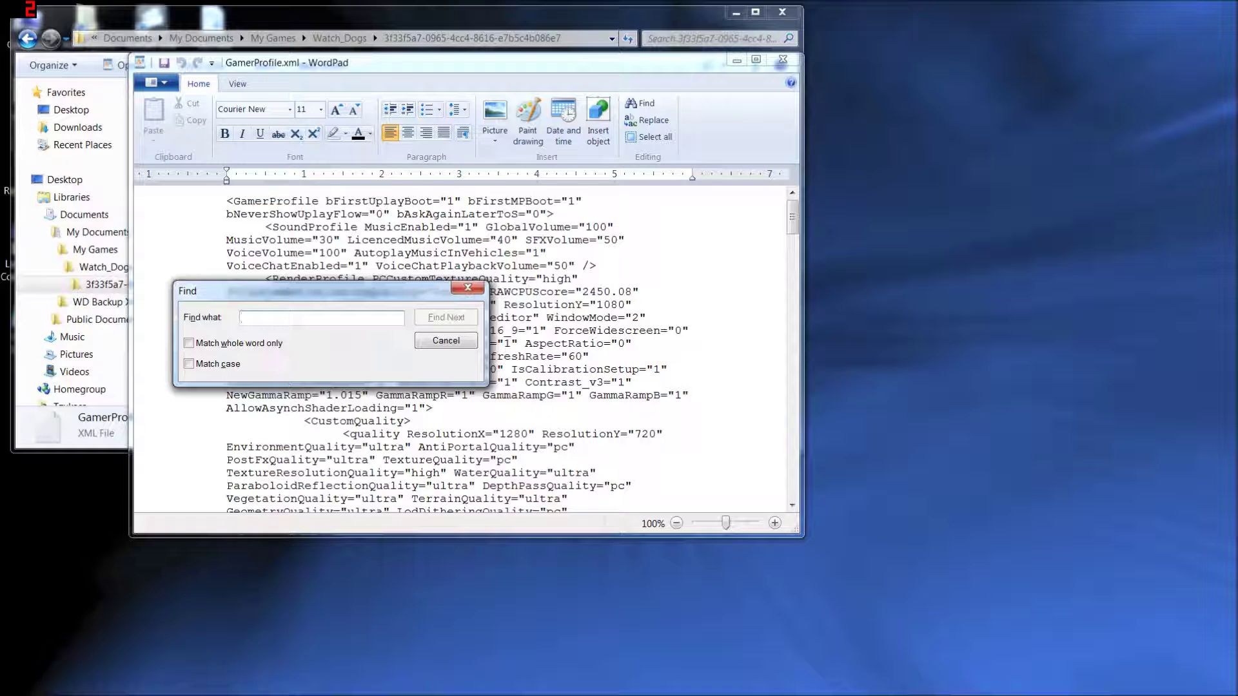
Search for 'smoothness' and place the cursor in its value, which reads 0
type("smoothne")
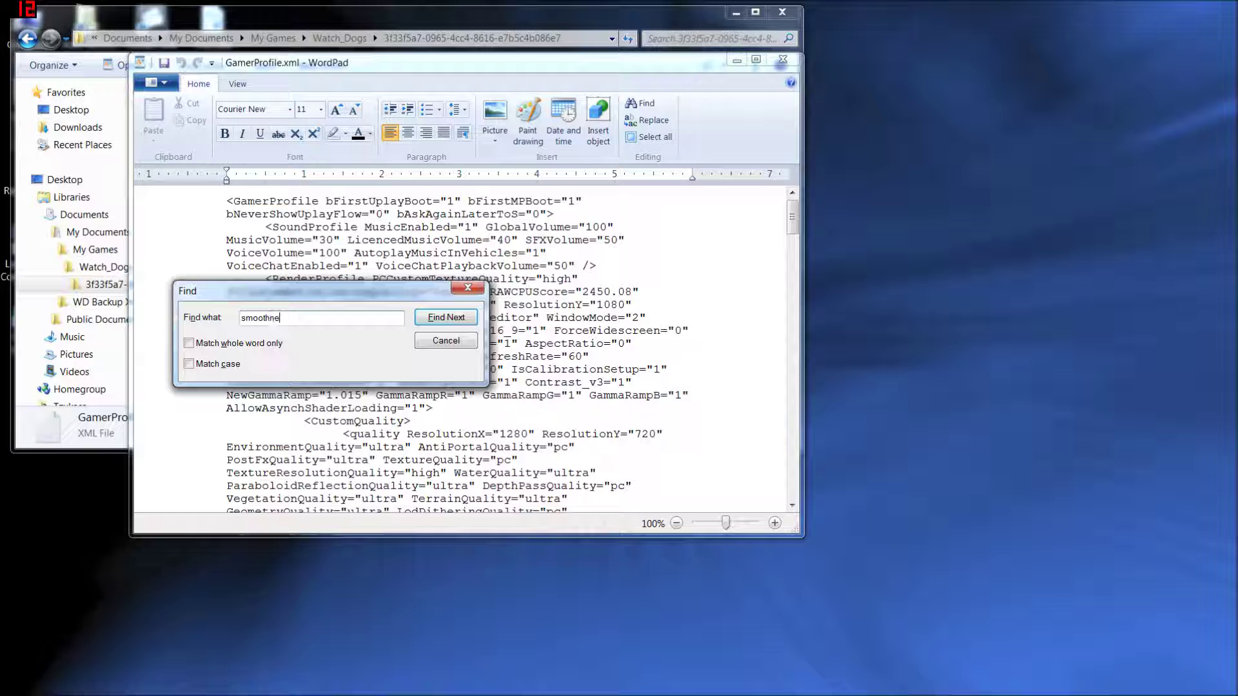
type("ss")
key("Return")
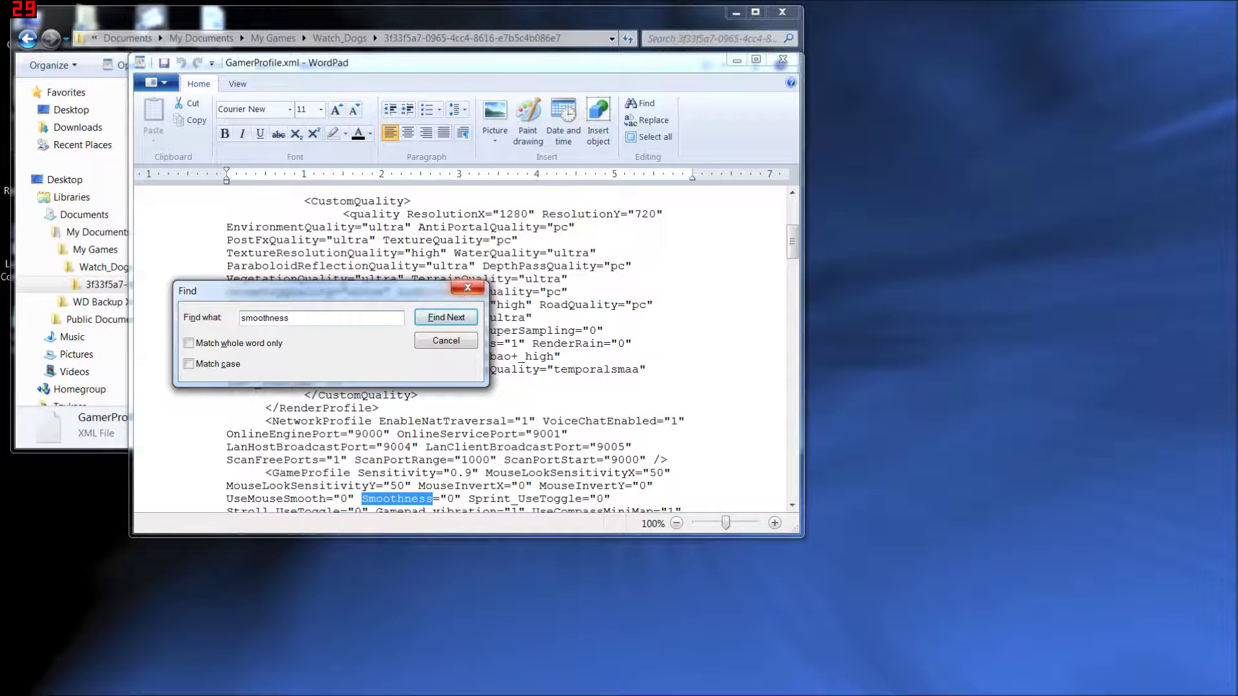
left_click(467, 287)
scroll(376, 465, "down", 1)
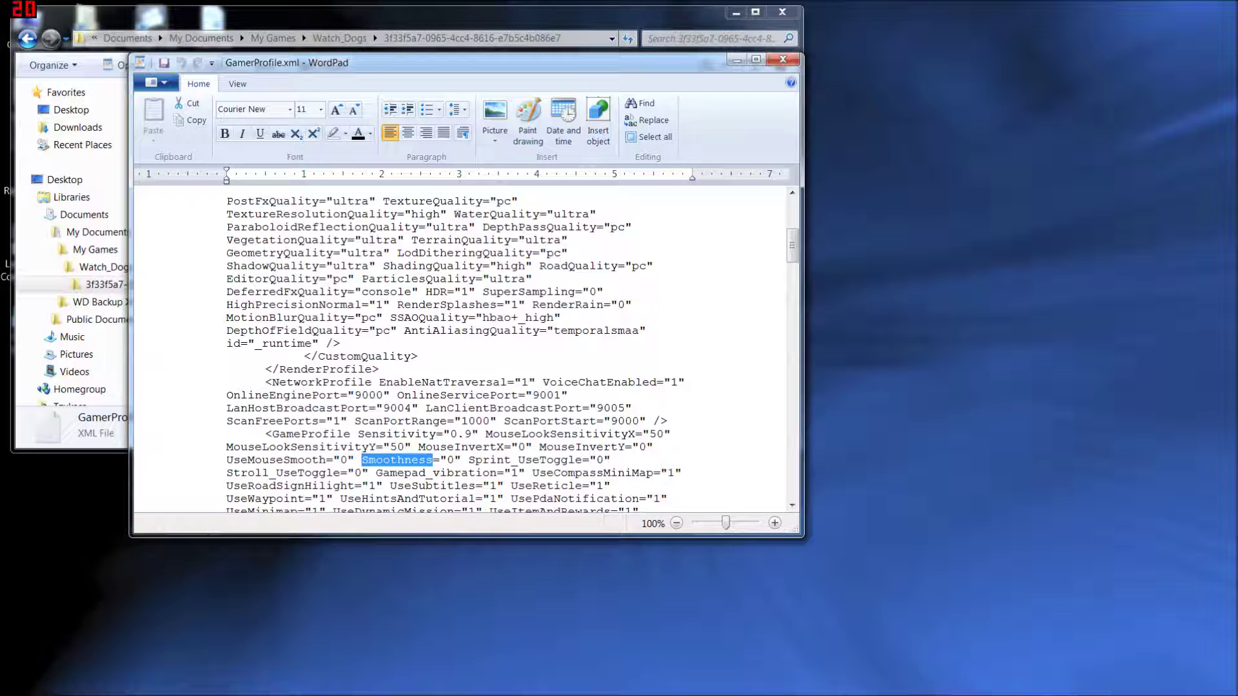
left_click(455, 459)
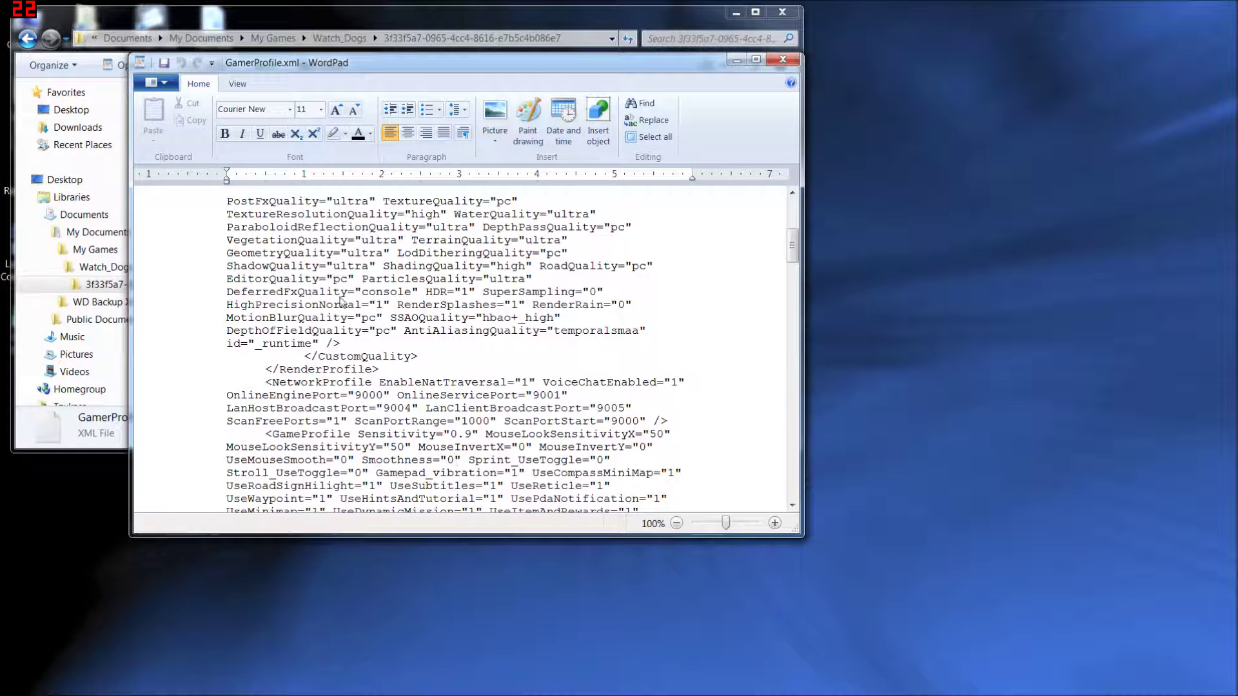
Replace the DeferredFxQuality value 'console' with 'pc'
key("ctrl+f")
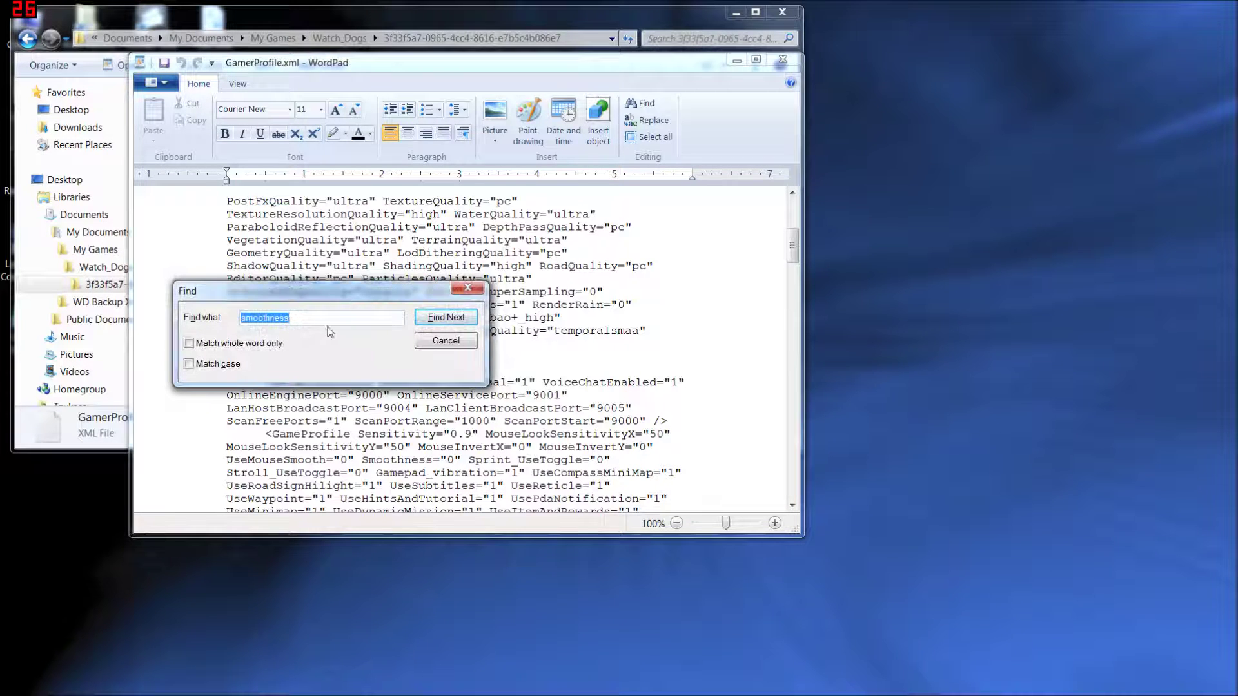
left_click(468, 287)
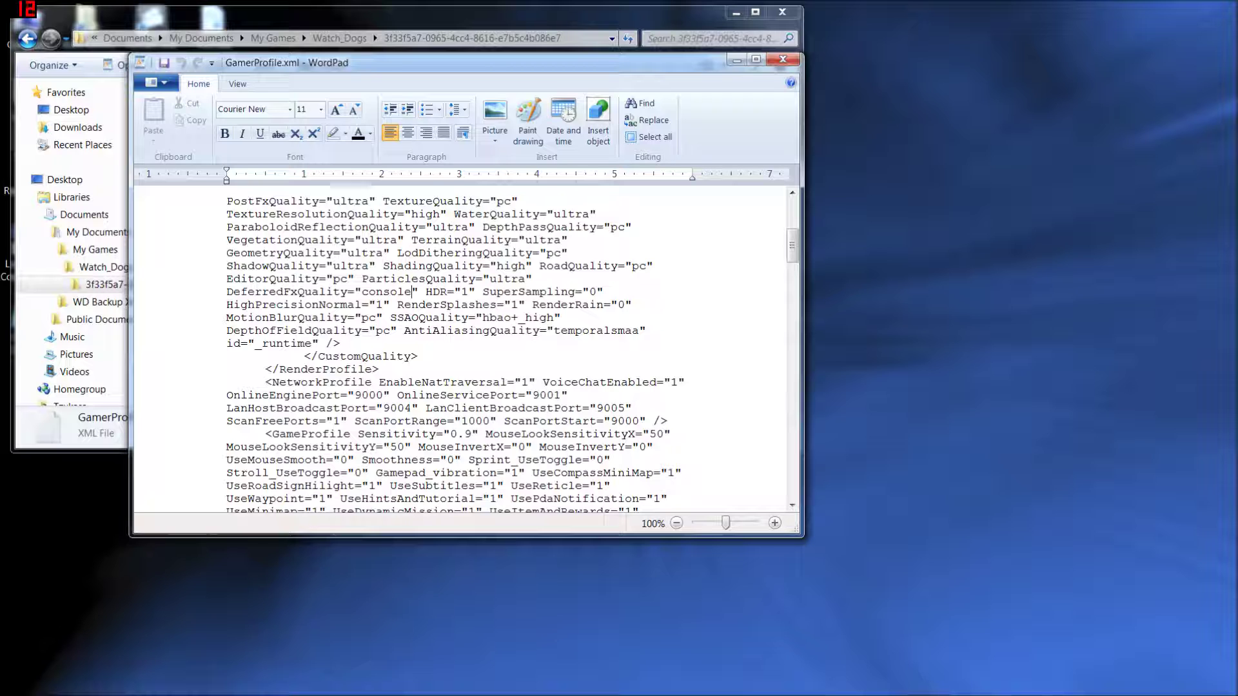
left_click(413, 291)
key("BackSpace")
key("BackSpace")
key("BackSpace")
key("BackSpace")
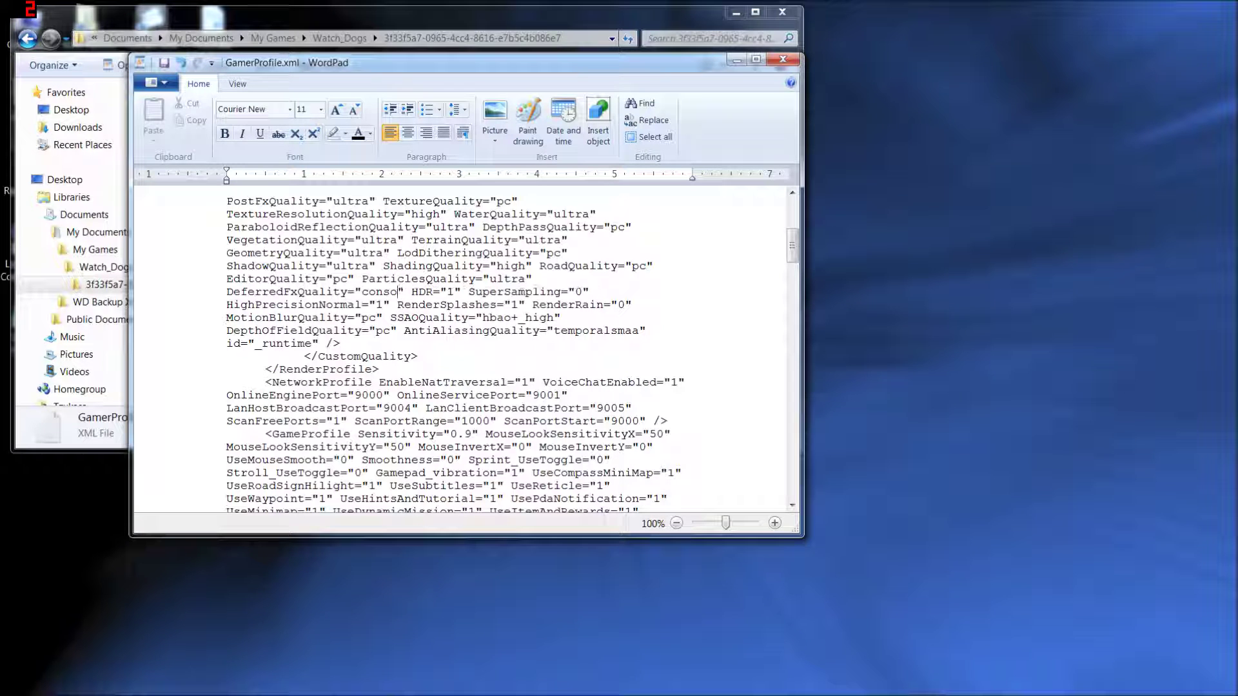
key("BackSpace")
key("BackSpace")
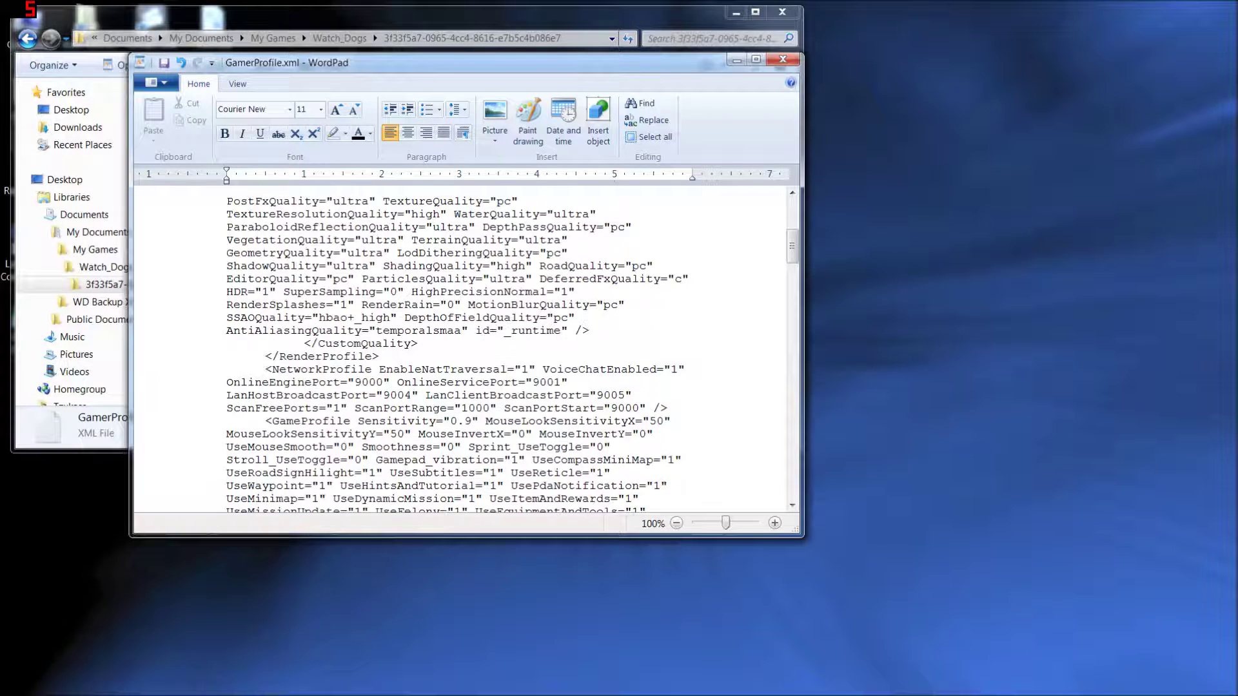
key("BackSpace")
type("pc\" HDR=\"1\" SuperSampling=\"0")
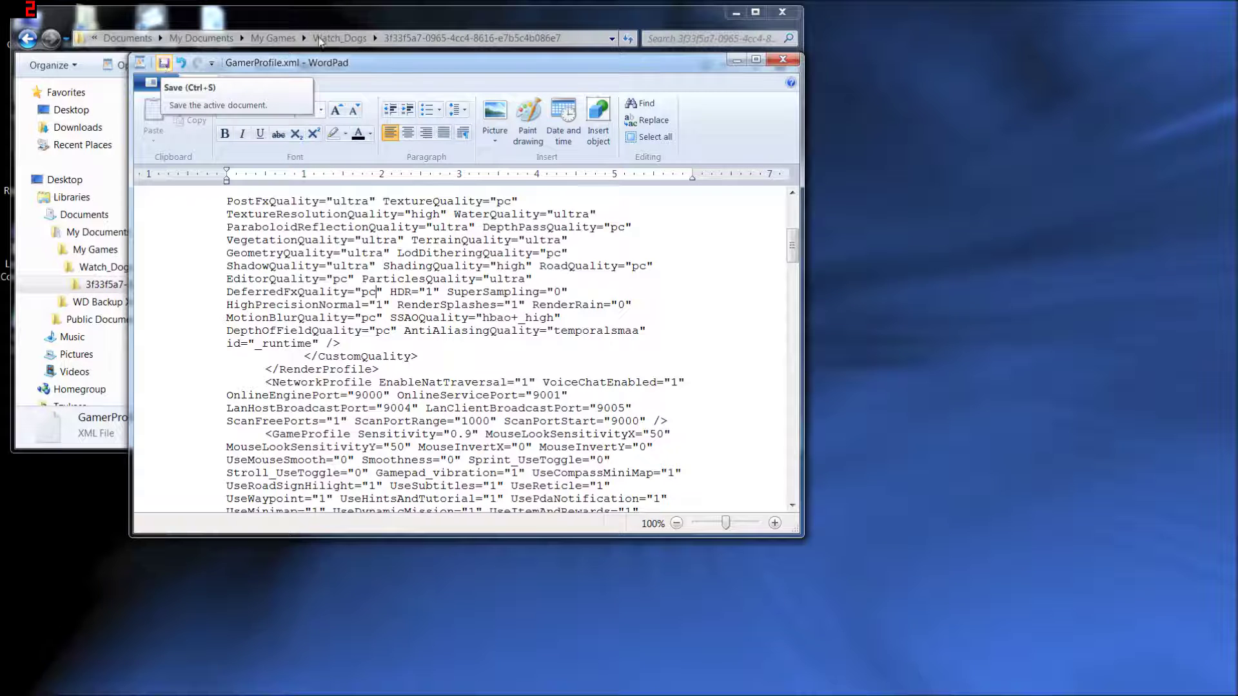
Save GamerProfile.xml and close WordPad, returning to Steam
left_click(163, 64)
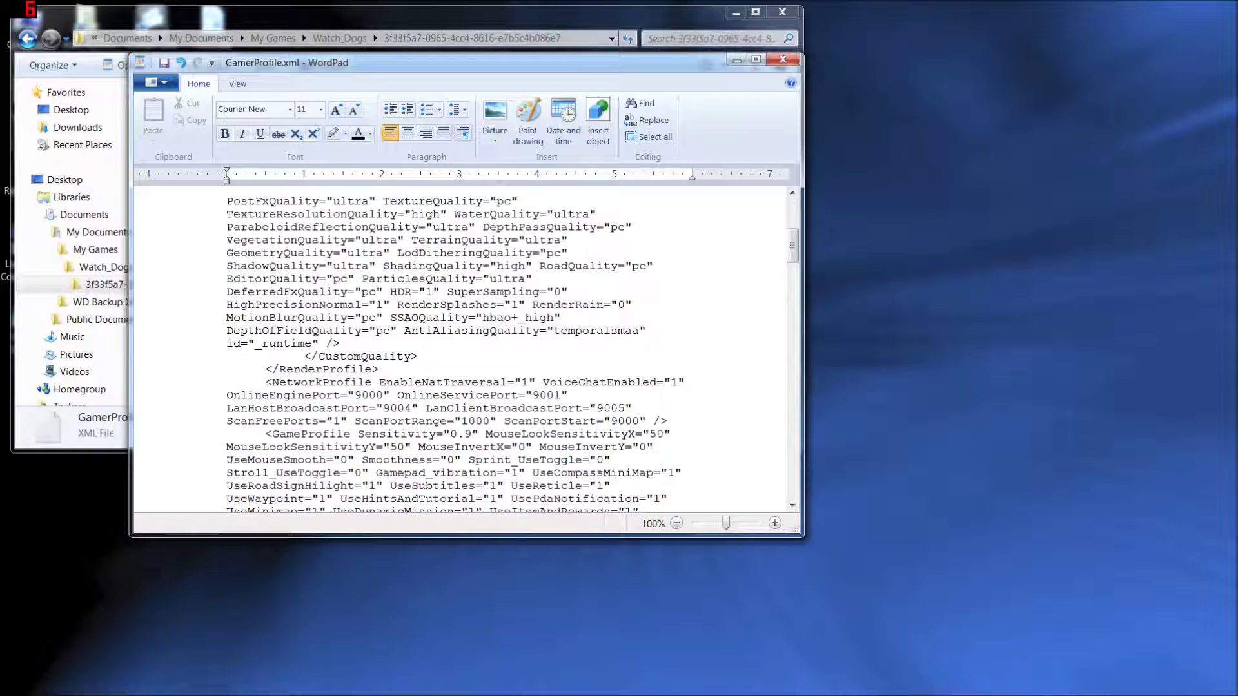
left_click(783, 59)
left_click(246, 682)
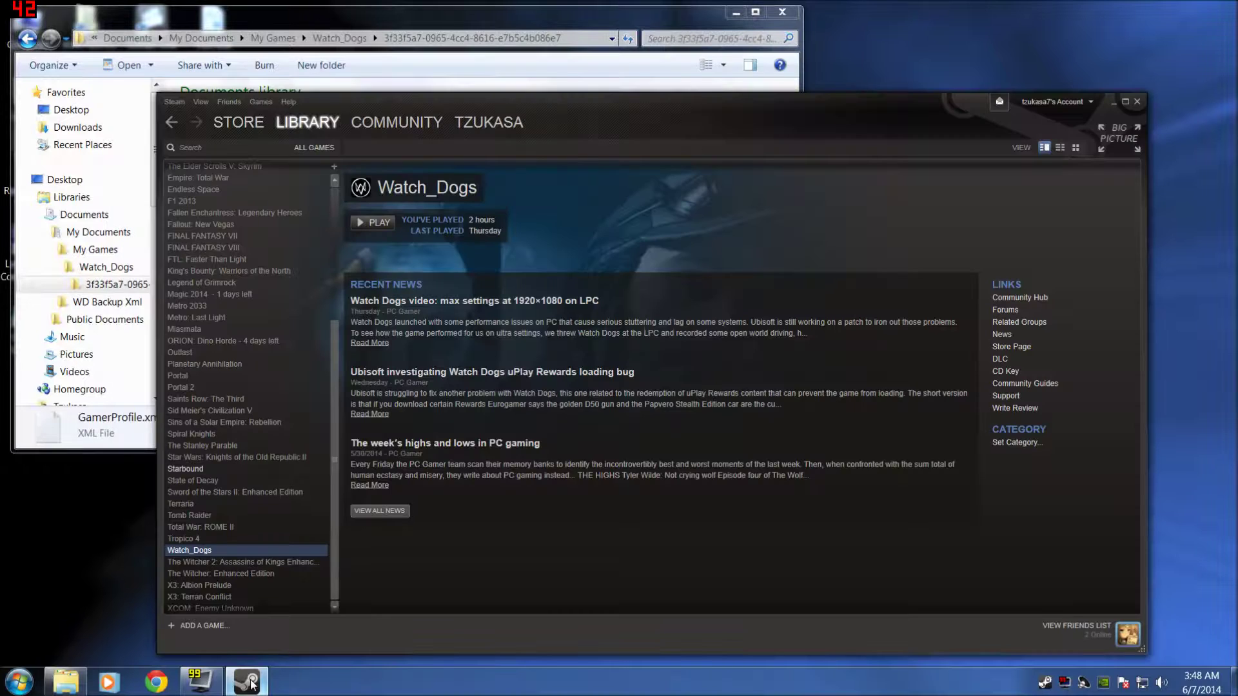
Give Watch_Dogs the Steam launch option -disablepagefilecheck, then close its Properties
right_click(234, 553)
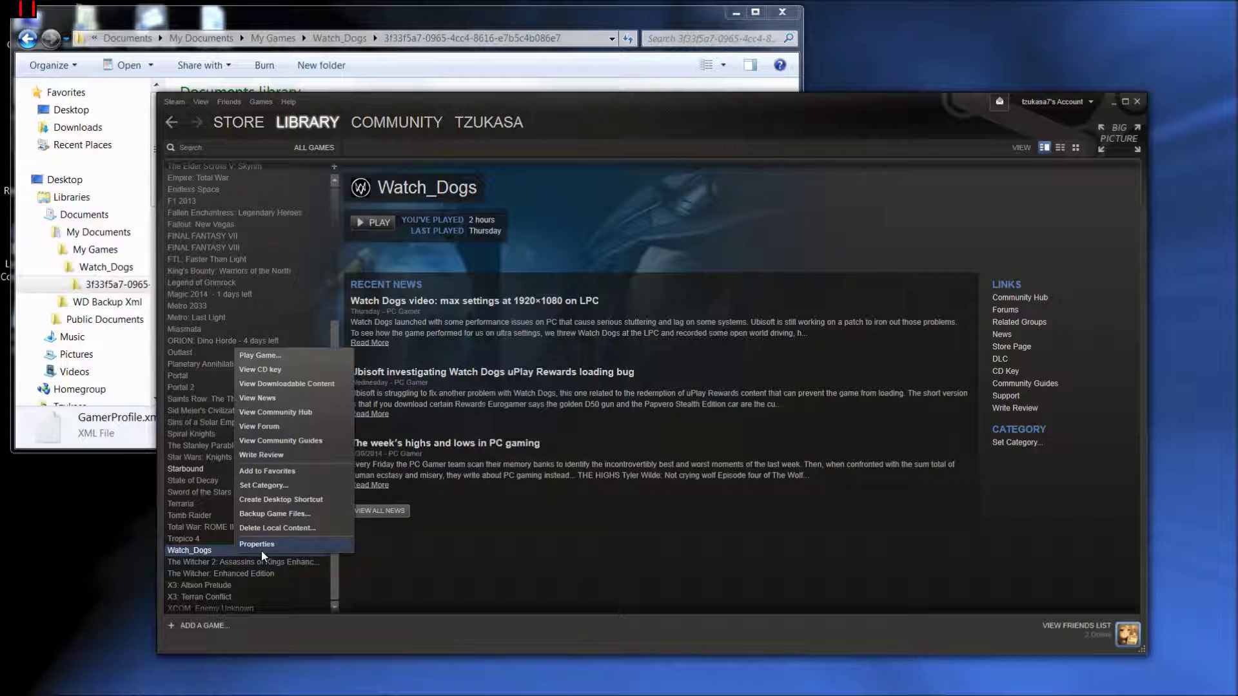
left_click(265, 548)
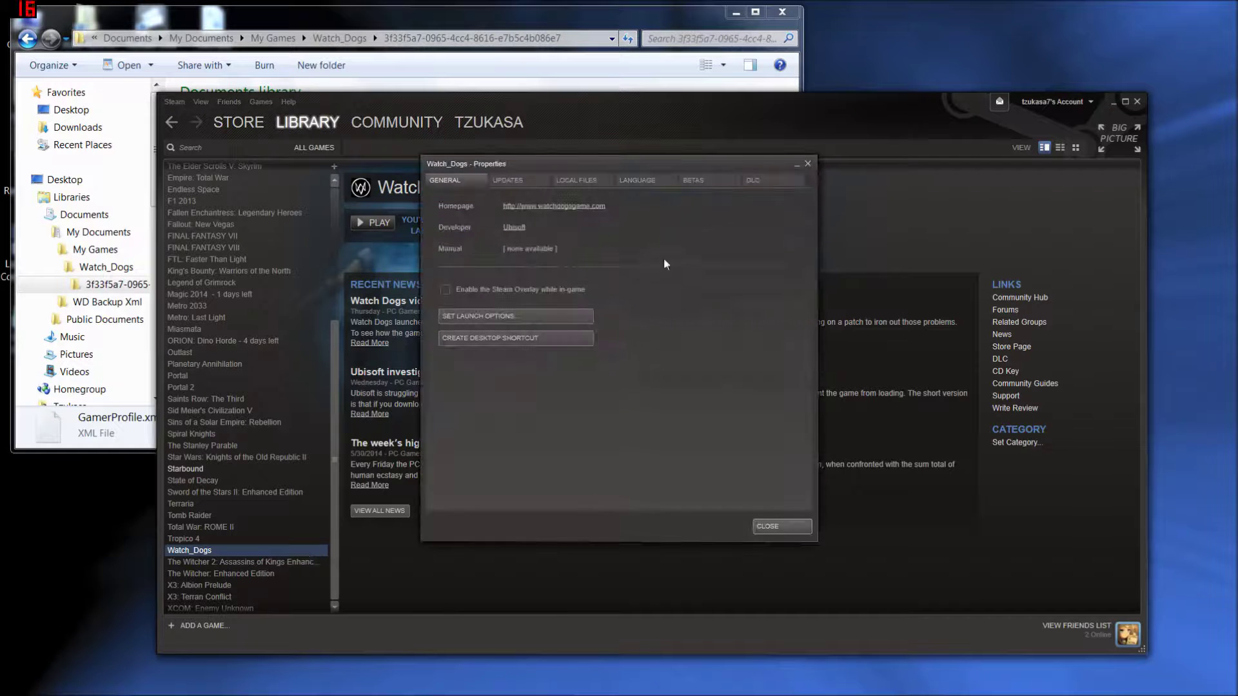
left_click(488, 317)
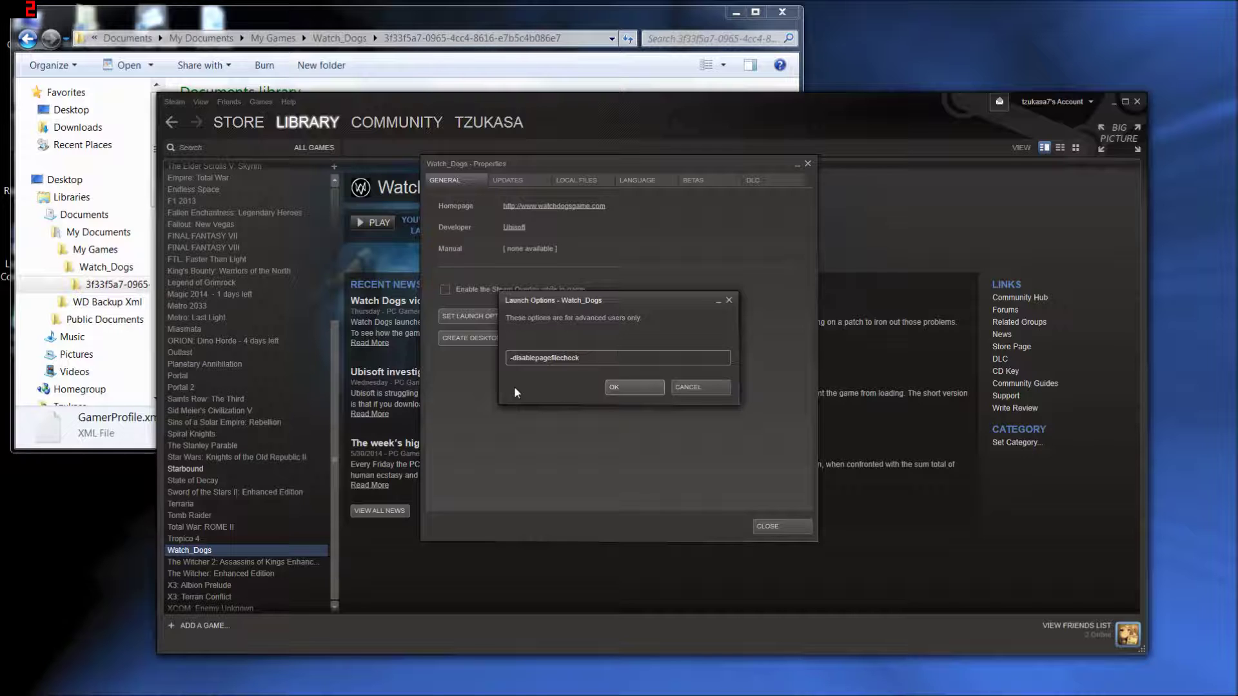
left_click(698, 387)
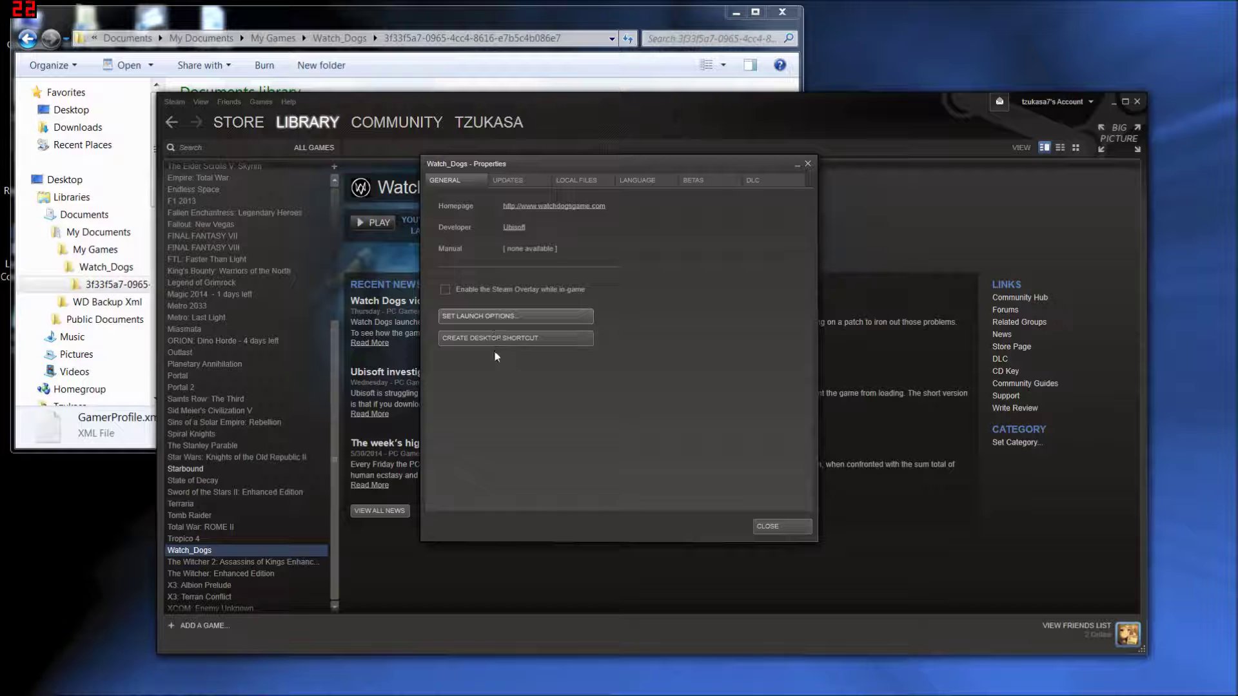
left_click(781, 527)
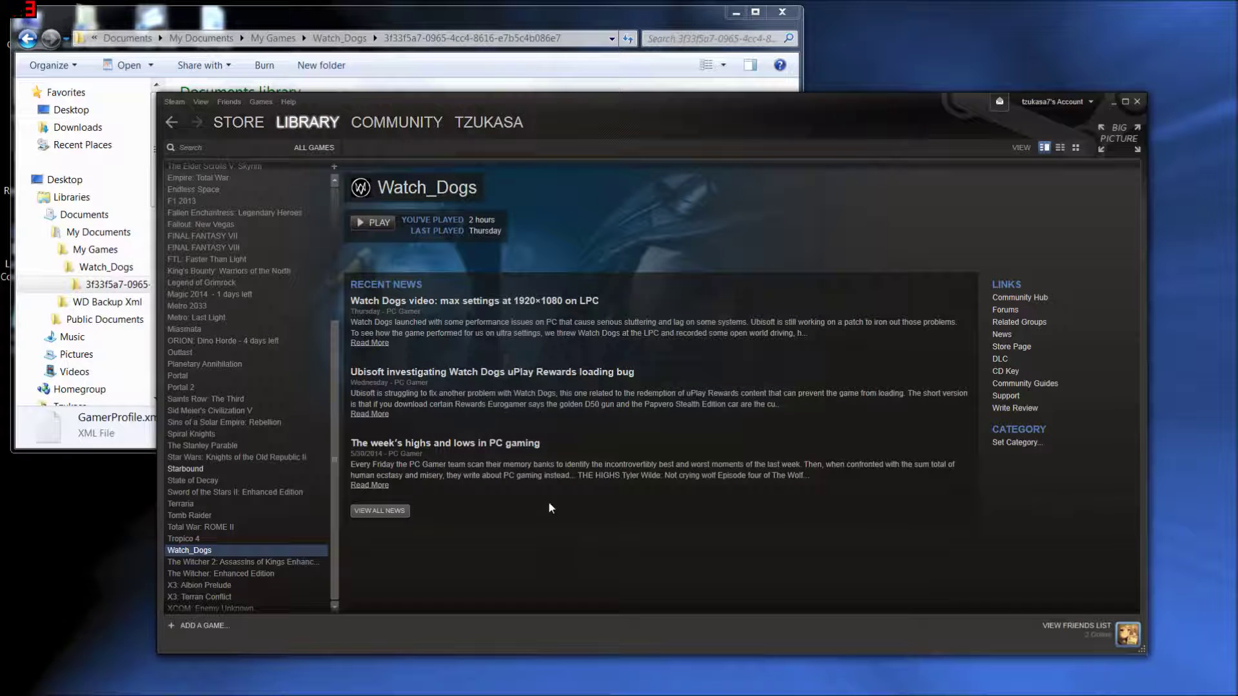